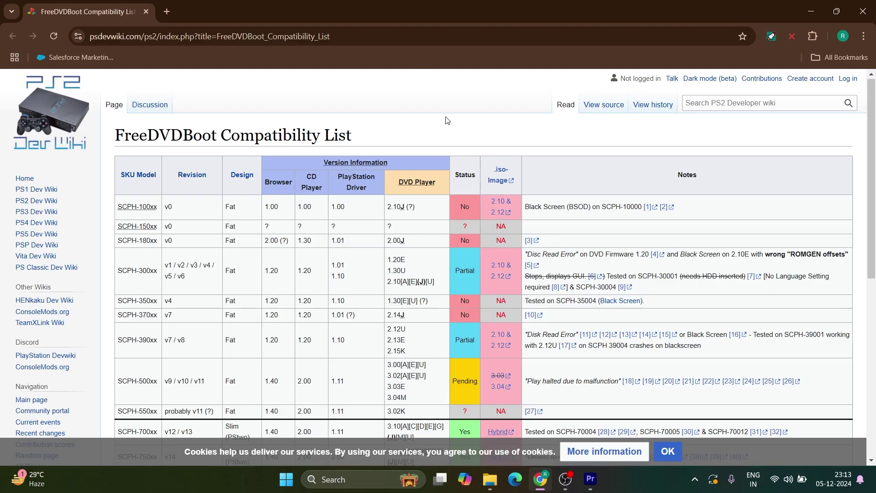
scroll(446, 120, down, 1)
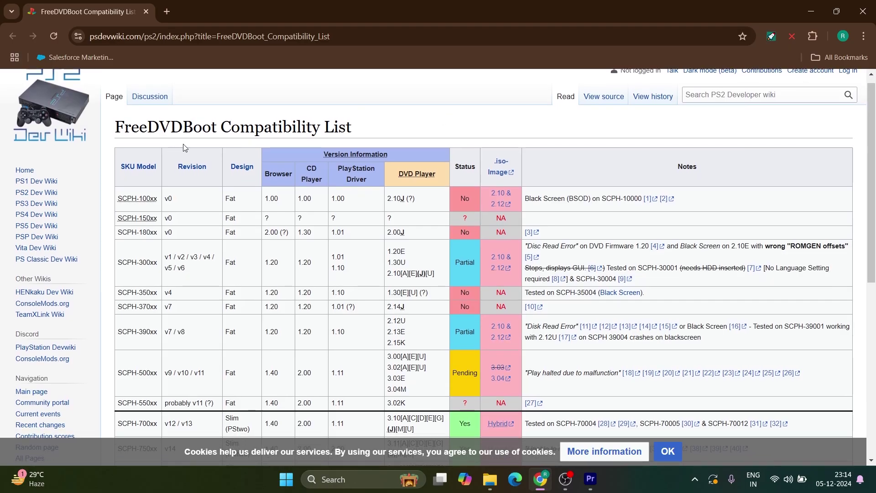
scroll(462, 212, down, 1)
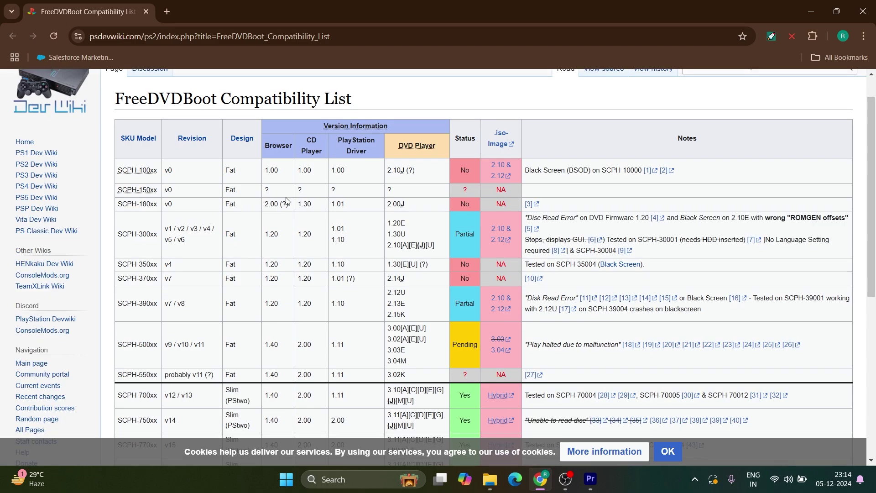
scroll(151, 254, down, 3)
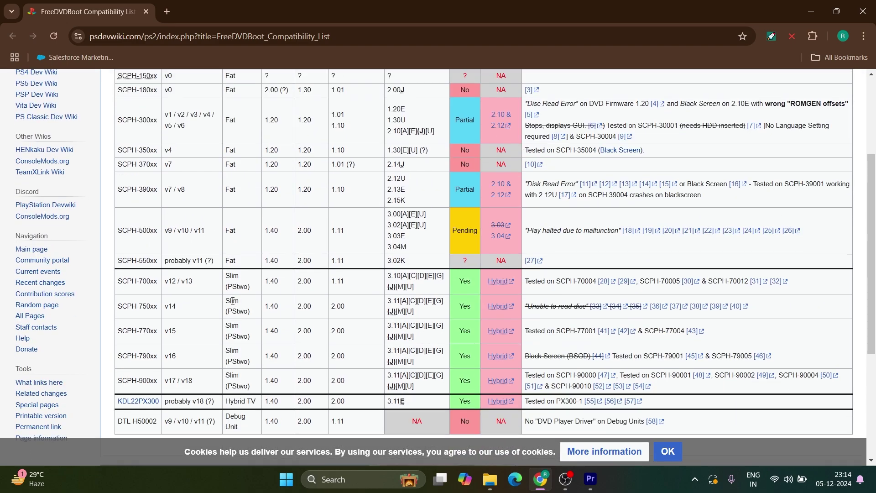
scroll(233, 301, down, 3)
scroll(671, 271, down, 1)
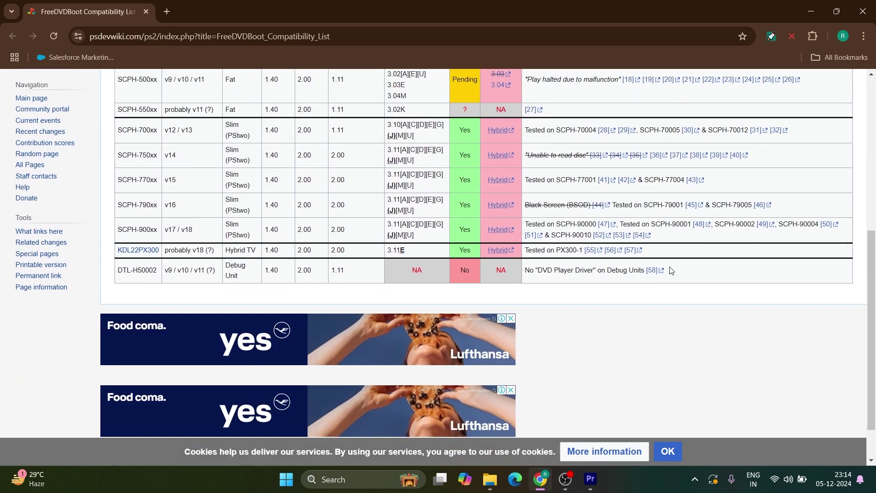
scroll(676, 289, up, 2)
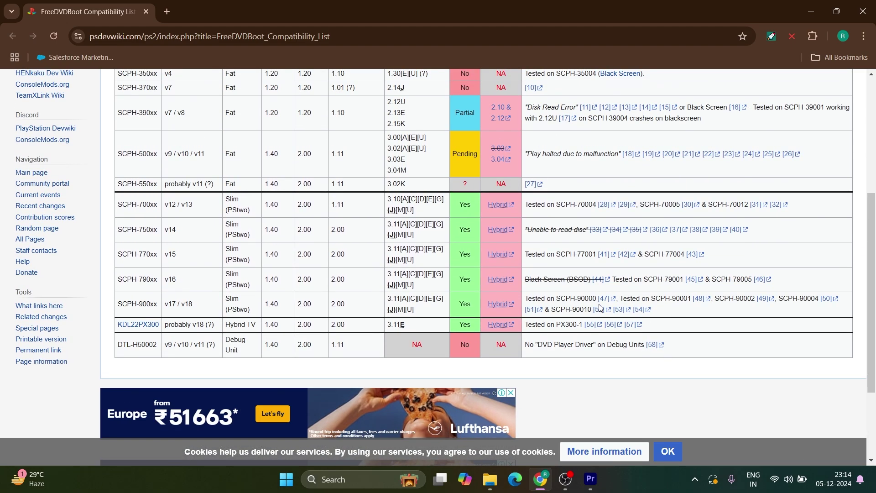
scroll(599, 308, up, 1)
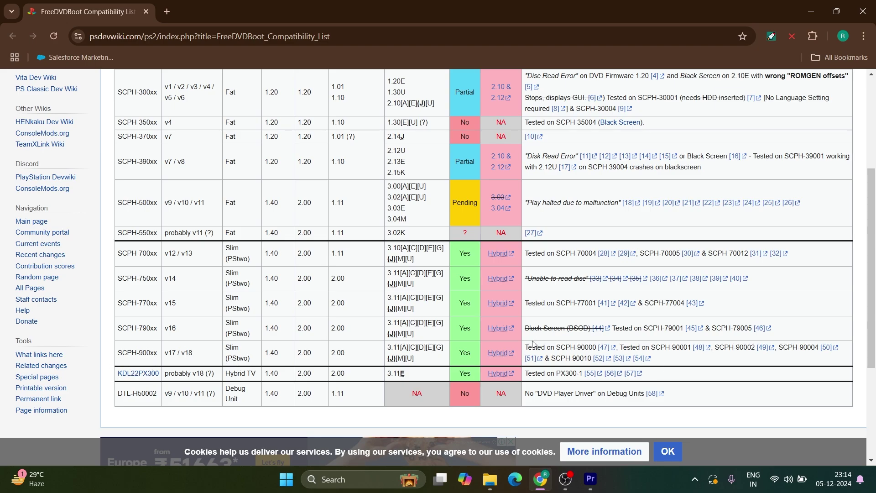
scroll(583, 345, up, 1)
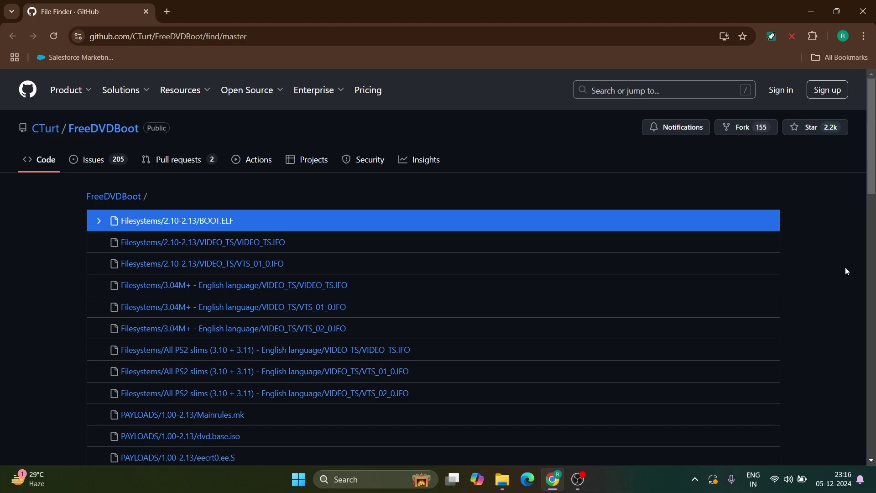
Download 'All PS2 Slims - English language.iso' from FreeDVDBoot's PREBUILT ISOs folder on GitHub
scroll(846, 271, down, 1)
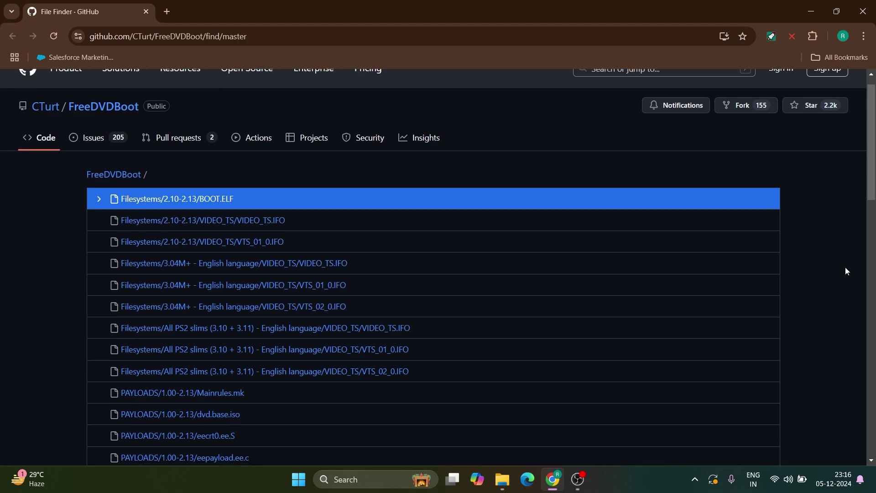
scroll(846, 271, up, 1)
scroll(845, 271, down, 1)
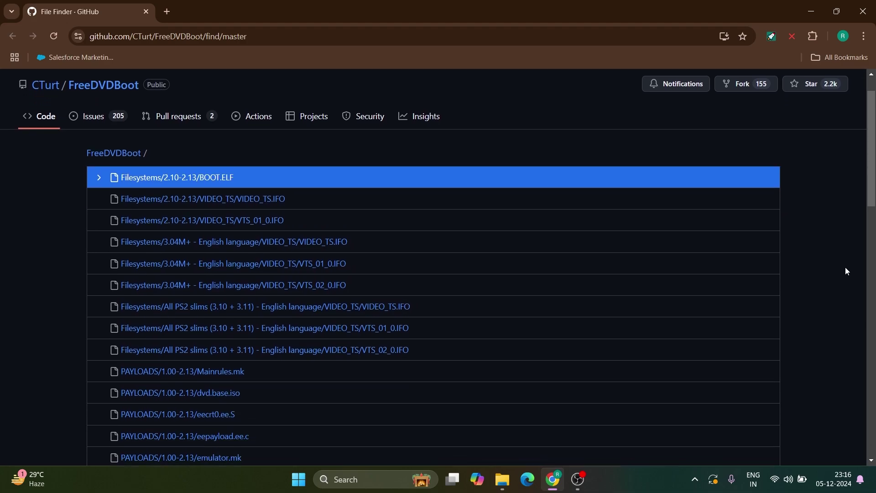
scroll(846, 268, down, 1)
scroll(846, 271, down, 4)
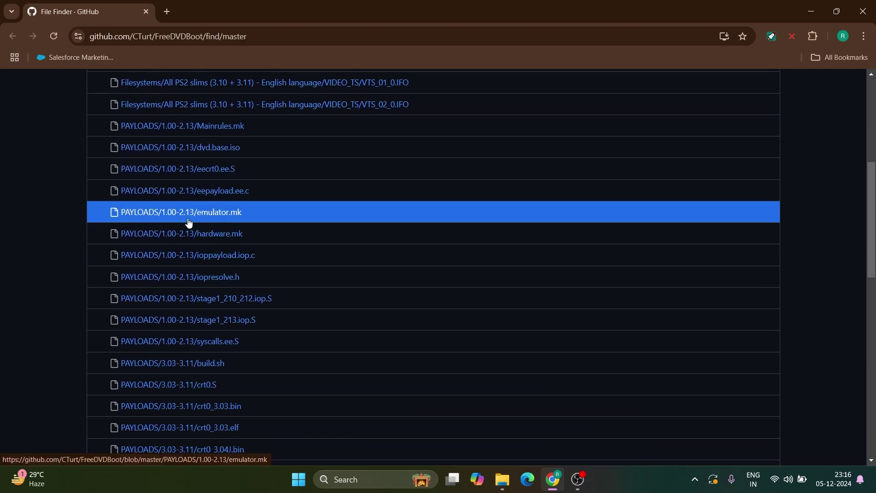
scroll(313, 389, down, 5)
scroll(313, 388, down, 6)
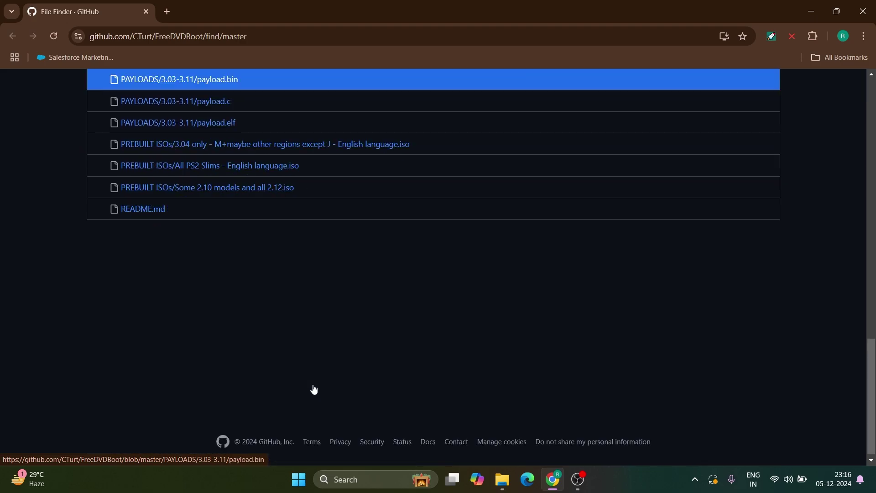
scroll(150, 309, up, 3)
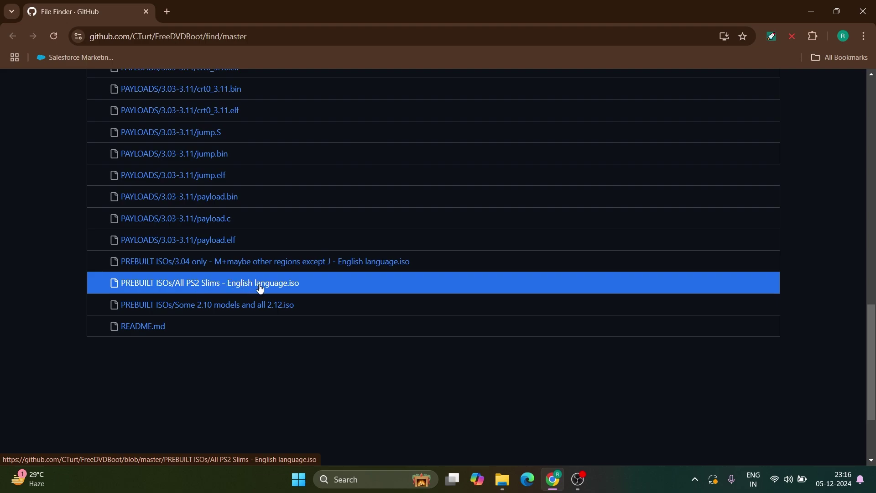
click(291, 289)
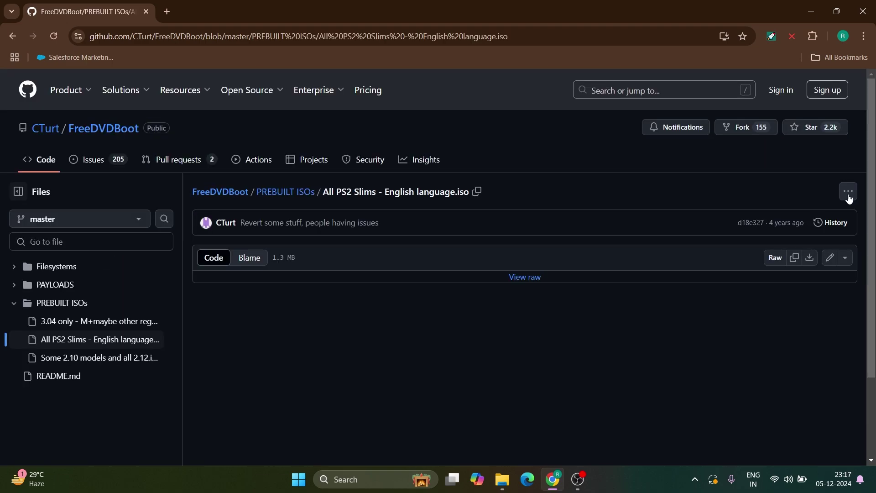
click(849, 193)
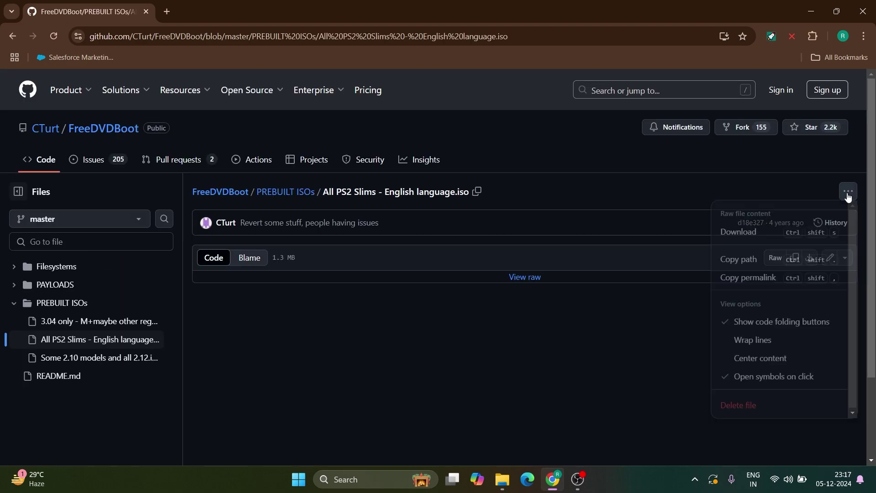
click(751, 233)
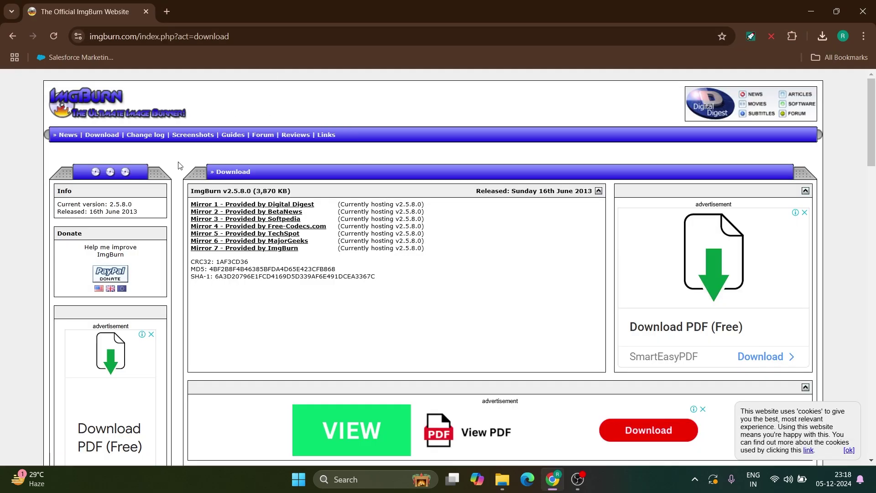
Download SetupImgBurn_2.5.8.0.exe from Mirror 7, keeping it despite the unverified-file warning
click(264, 249)
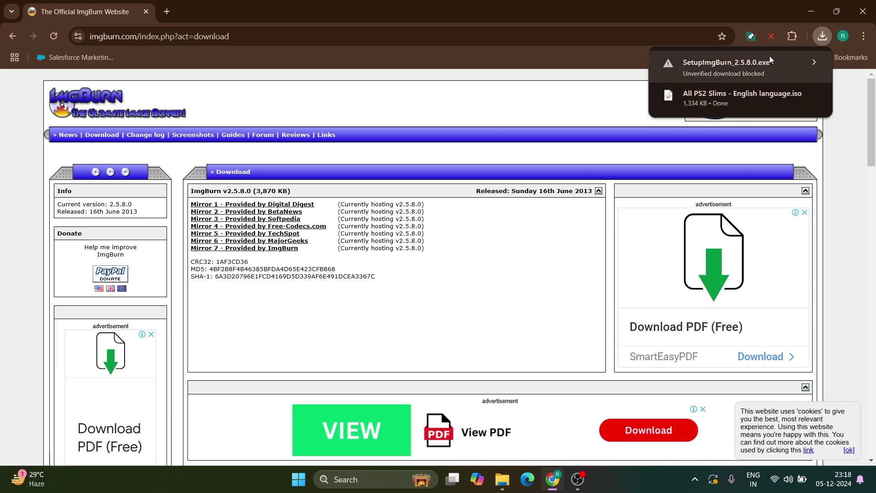
click(793, 63)
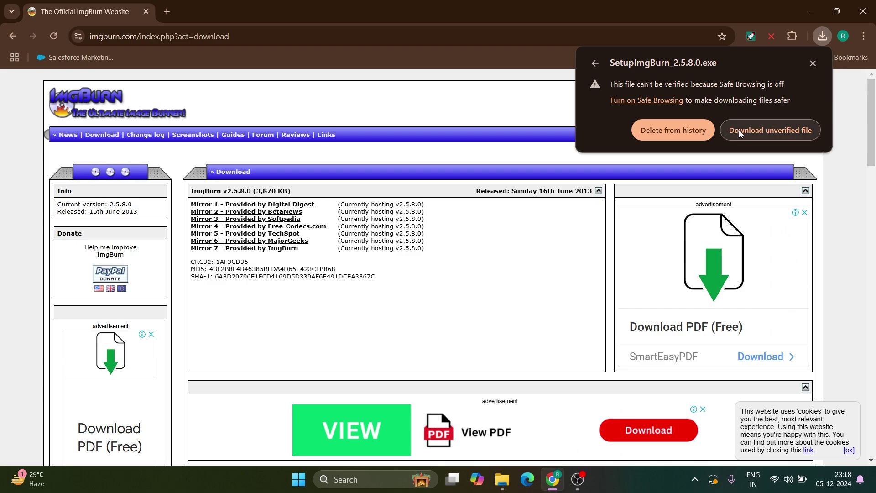
click(794, 129)
click(823, 38)
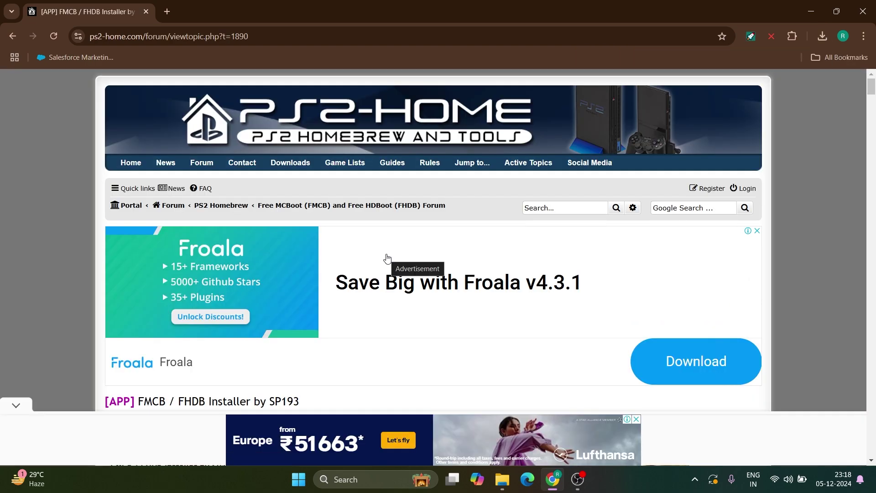
Download the FMCB v1.966 Install (2019-04-13).7z archive from the installer topic
scroll(387, 258, down, 5)
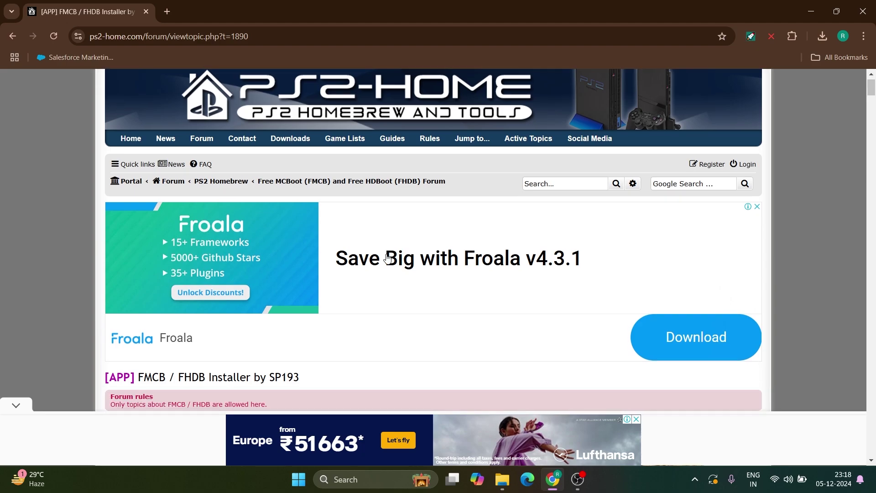
scroll(387, 258, down, 10)
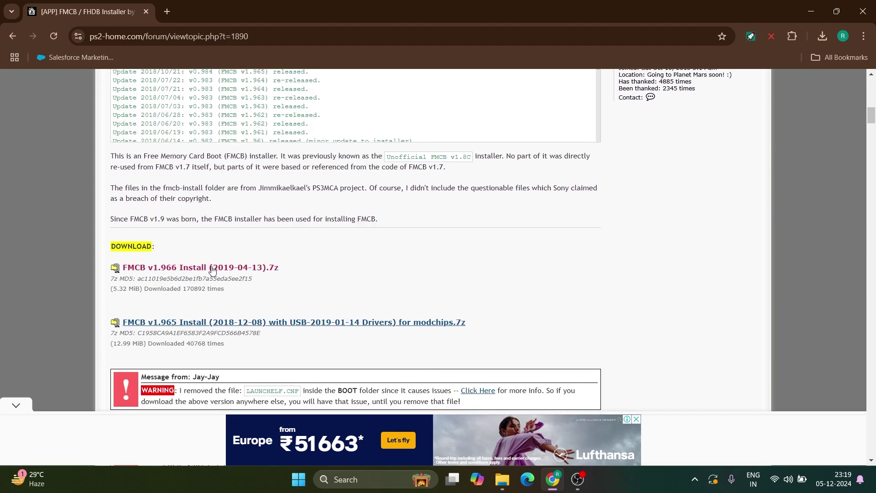
click(177, 270)
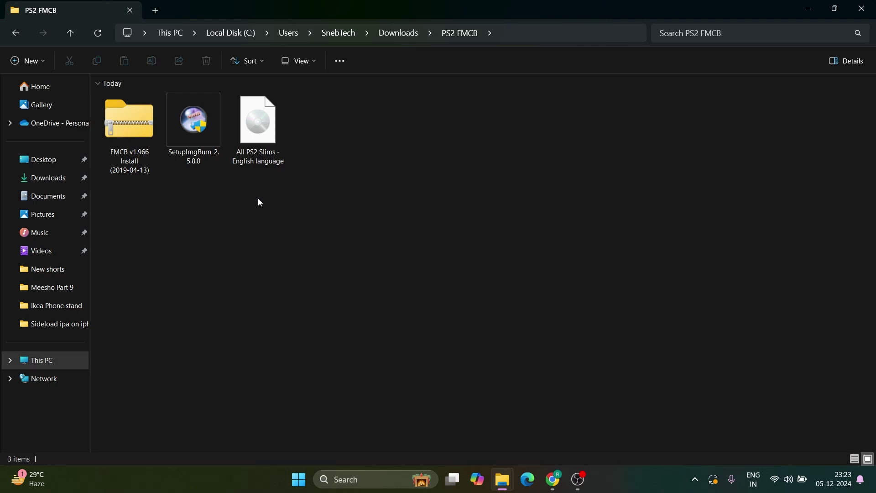
Install ImgBurn 2.5.8.0 with Full components to C:\Program Files (x86)\ImgBurn, accepting the licence
mouse_move(192, 137)
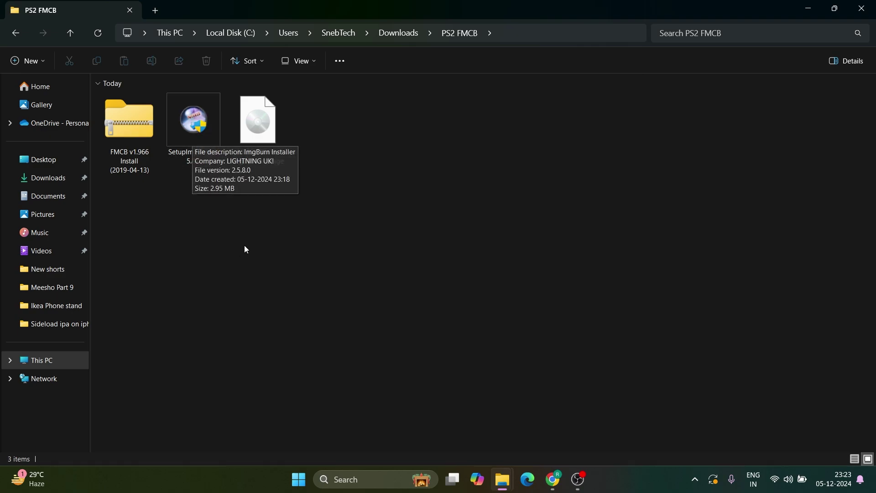
double_click(211, 130)
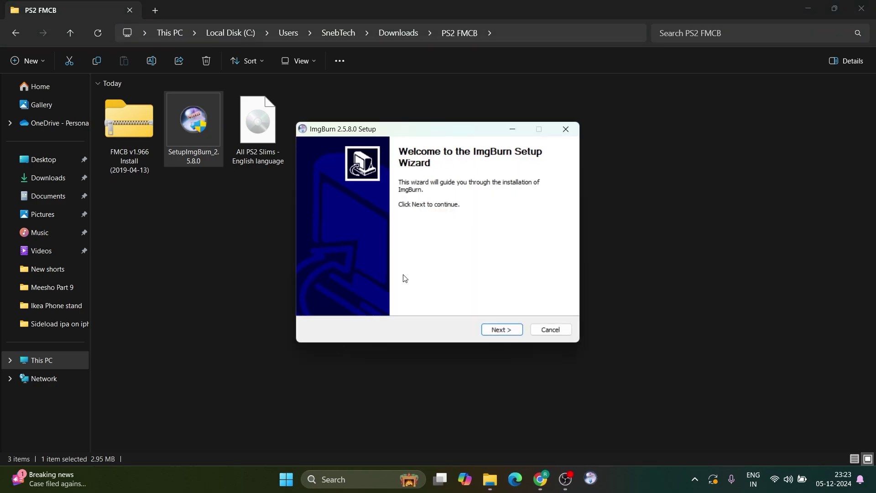
click(513, 334)
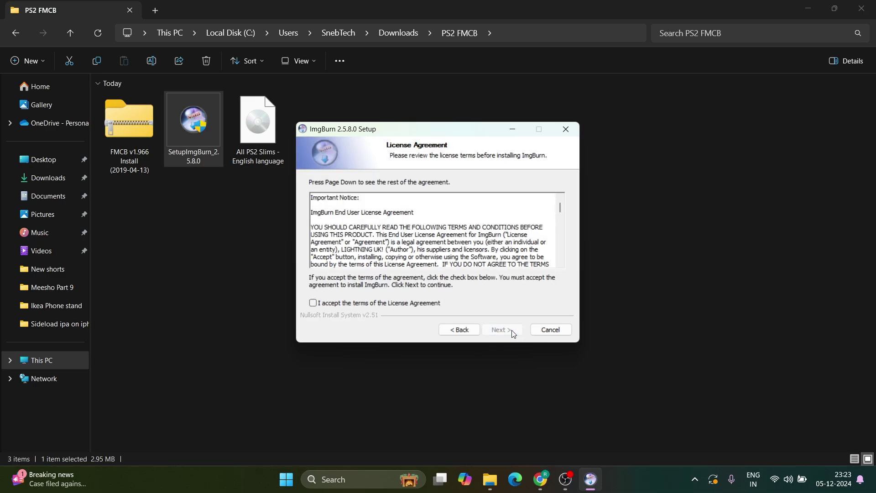
click(312, 303)
click(501, 331)
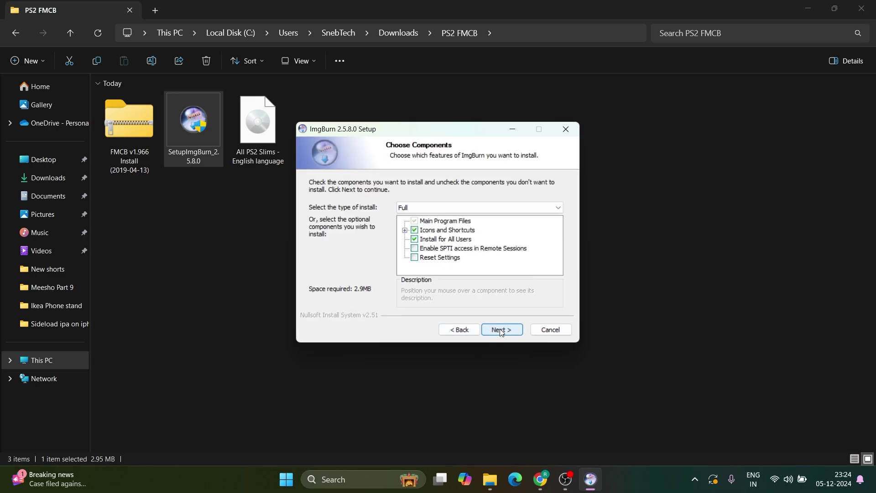
click(501, 331)
click(500, 331)
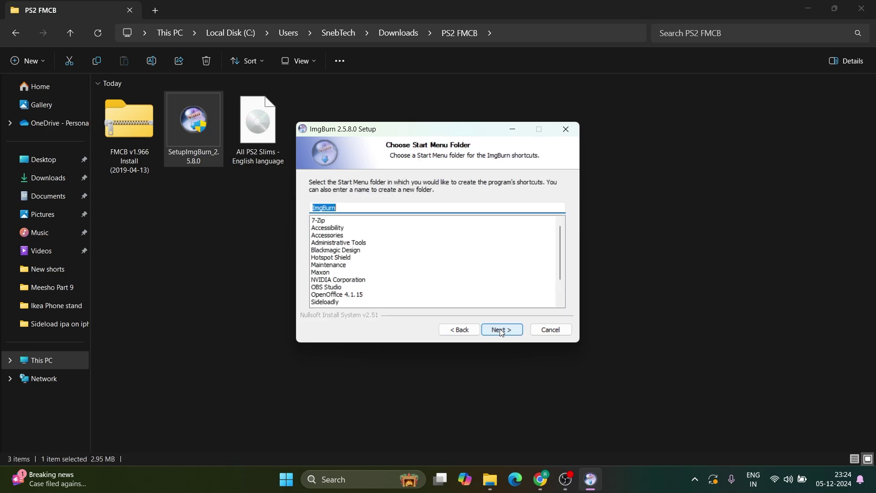
click(501, 330)
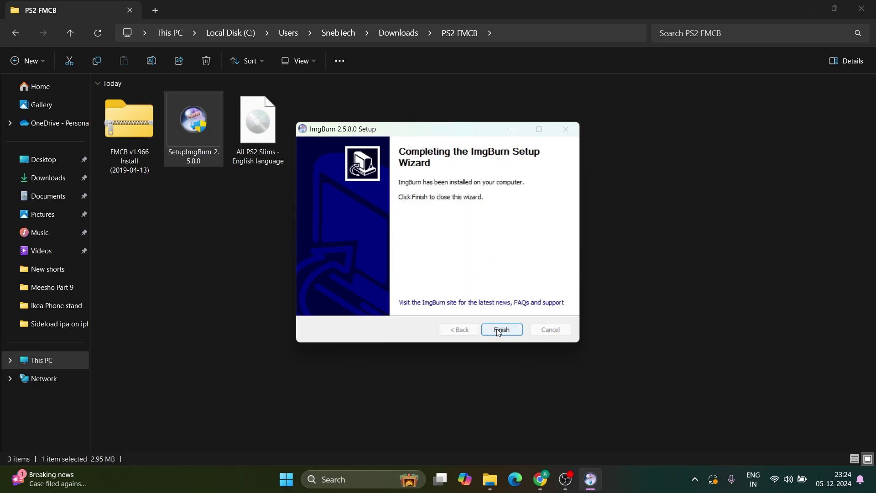
click(499, 332)
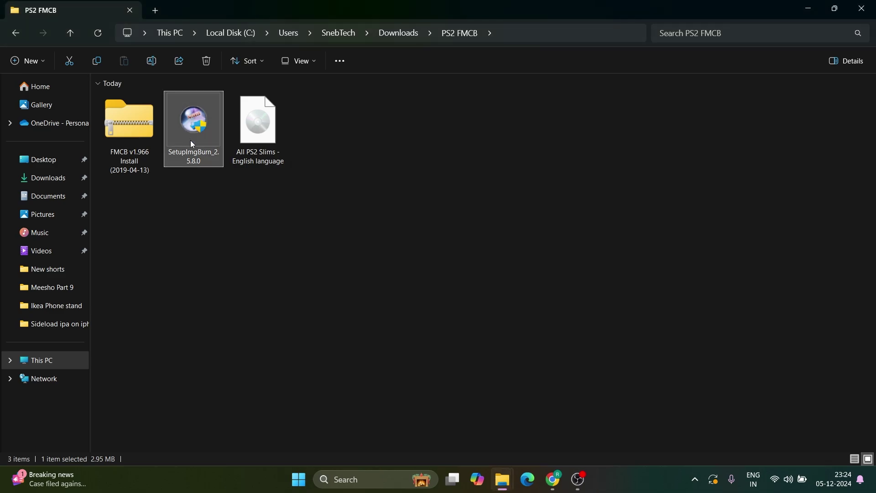
Delete the SetupImgBurn installer and start ImgBurn by searching 'img'
key(Delete)
click(365, 480)
text(img)
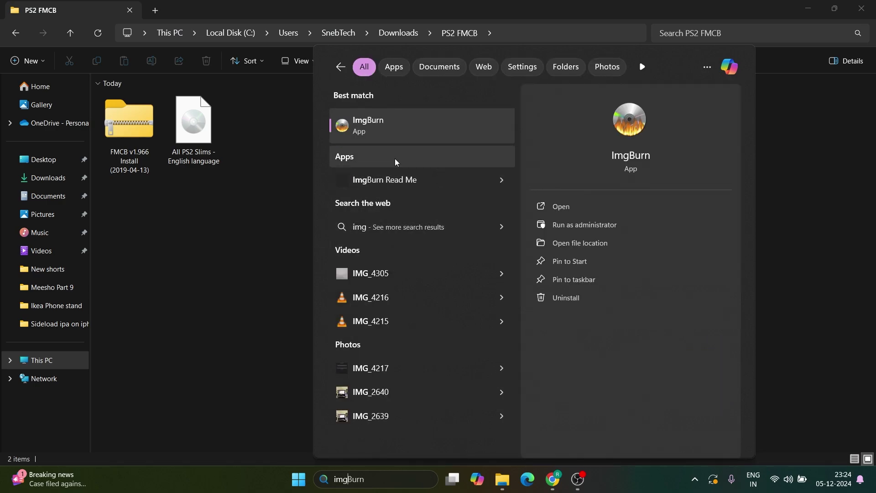
click(404, 122)
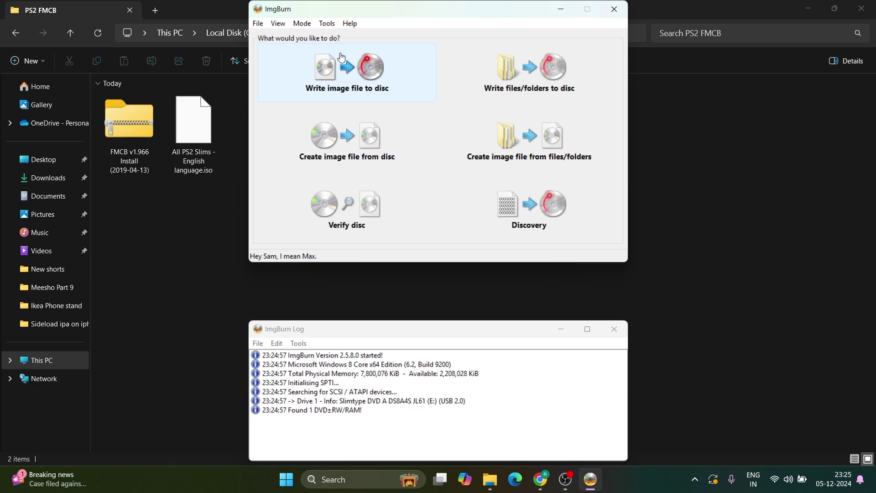
Load All PS2 Slims - English language.iso from Downloads\PS2 FMCB as the image to write
click(349, 68)
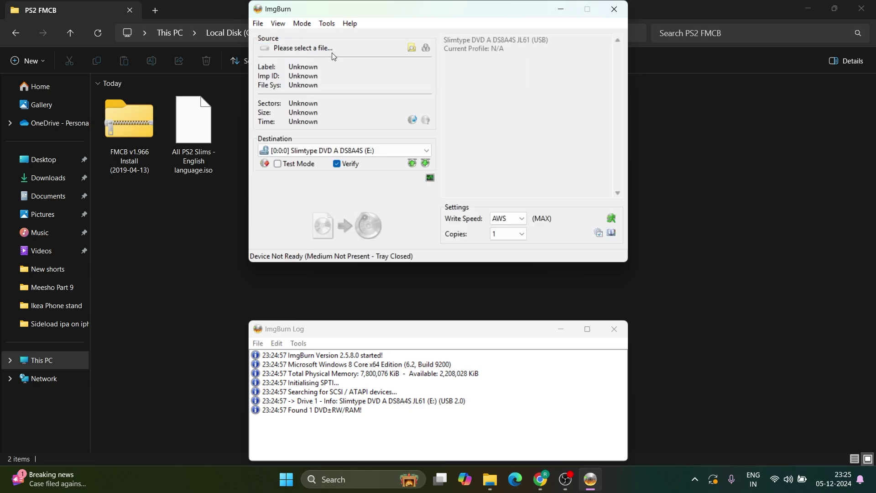
click(412, 50)
click(294, 205)
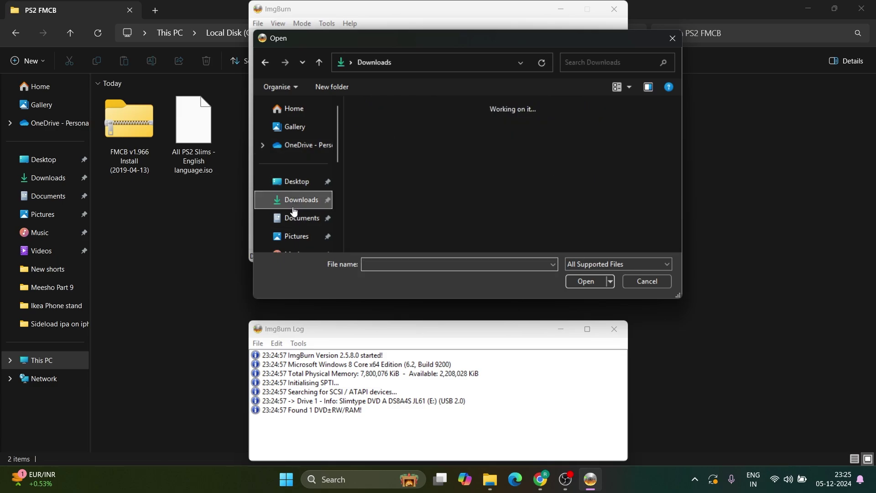
double_click(506, 125)
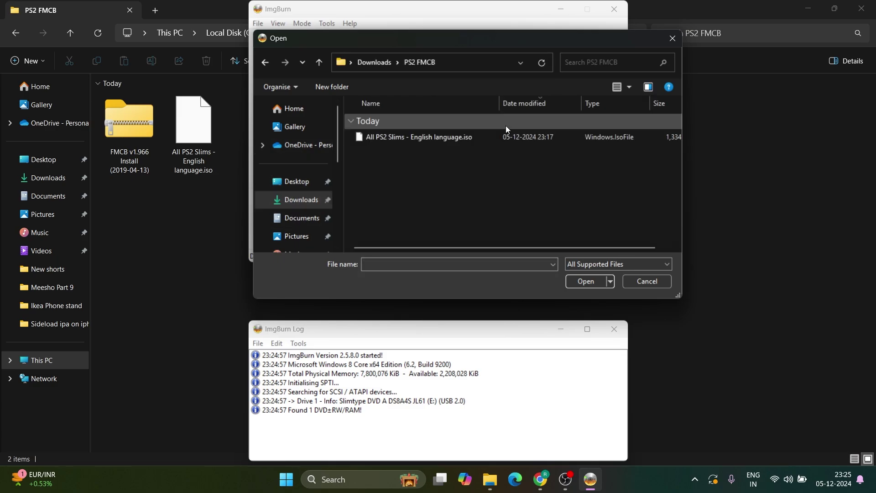
click(421, 138)
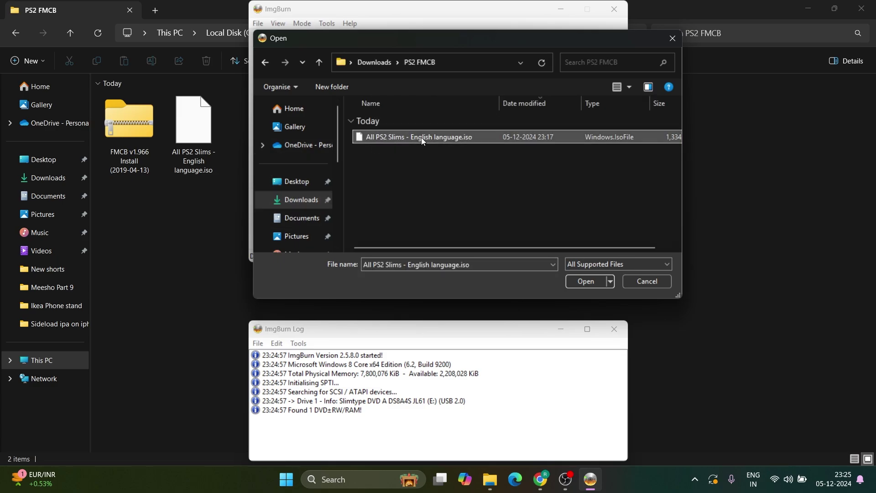
double_click(421, 138)
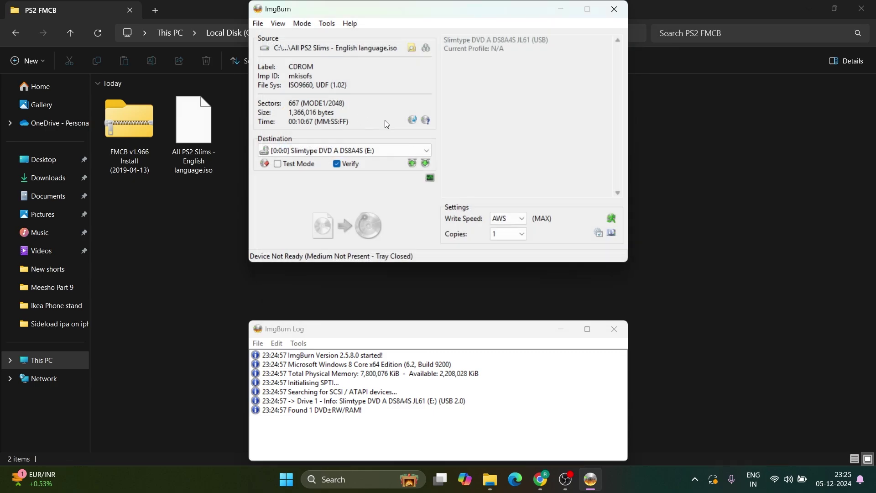
Set the write speed to 2x and start burning the image to the DVD-R
click(508, 217)
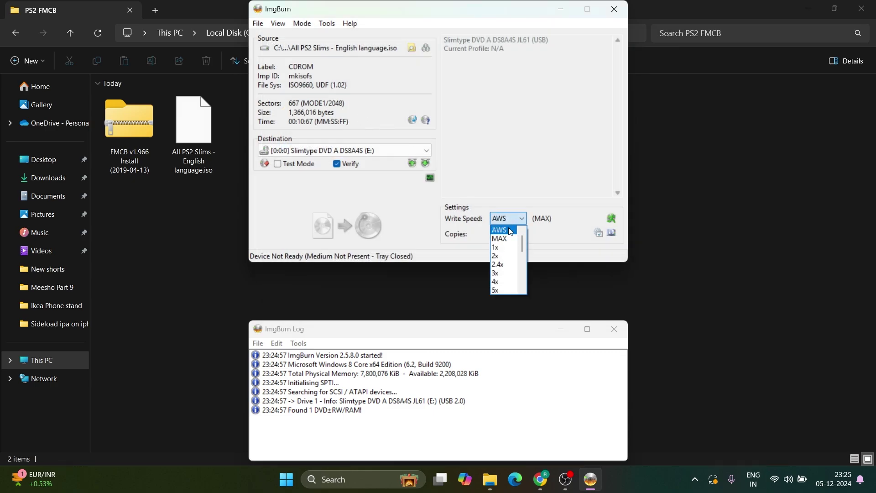
click(506, 256)
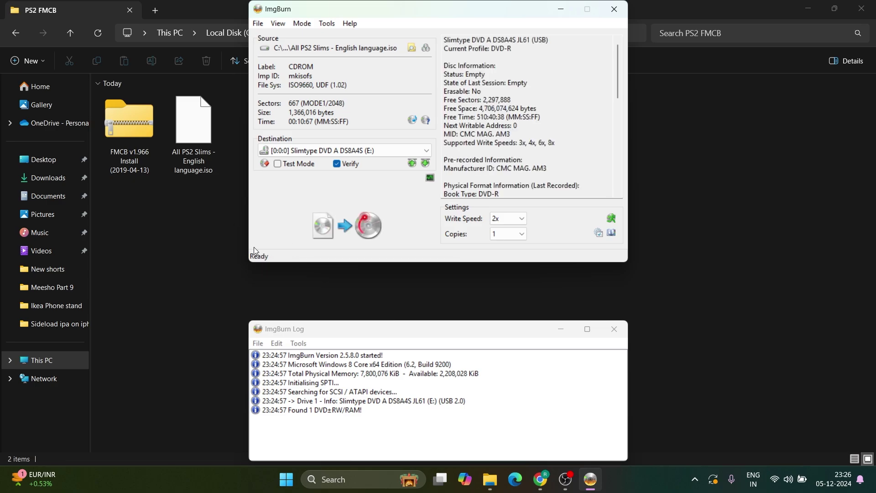
click(348, 228)
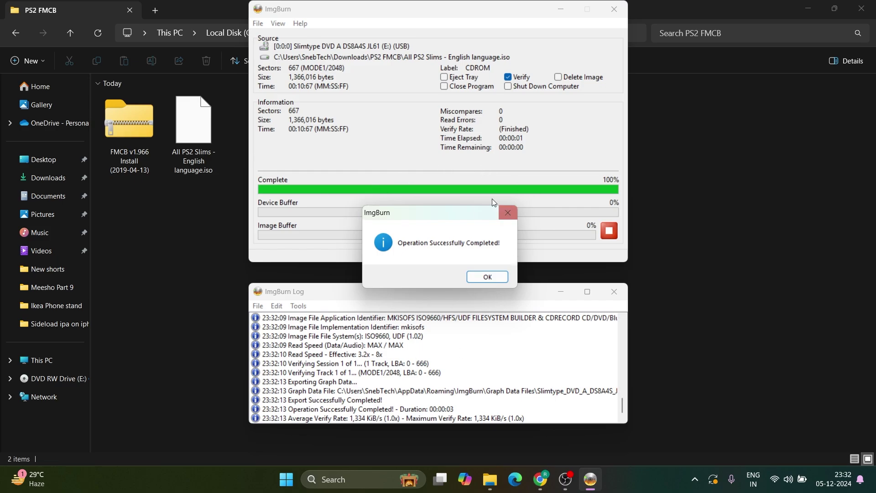
Acknowledge the successful burn and close ImgBurn
click(487, 277)
click(614, 9)
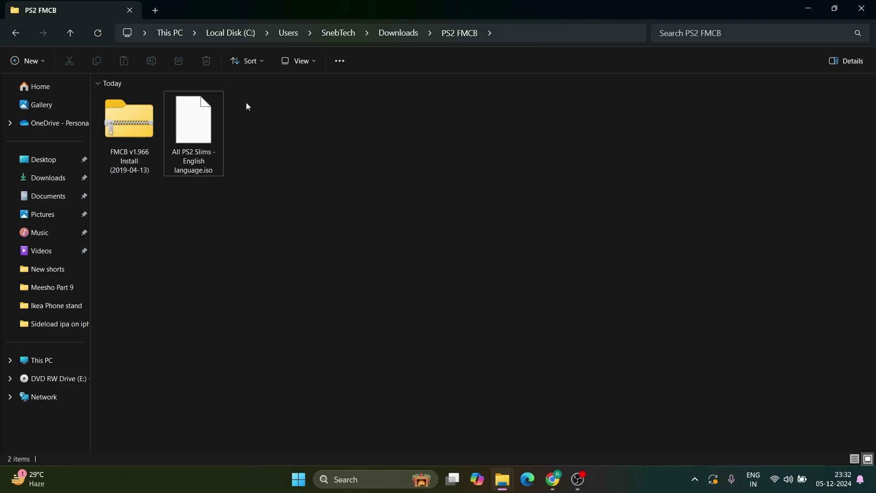
Delete the ISO and extract the FMCB v1.966 Install zip into the PS2 FMCB folder
click(203, 138)
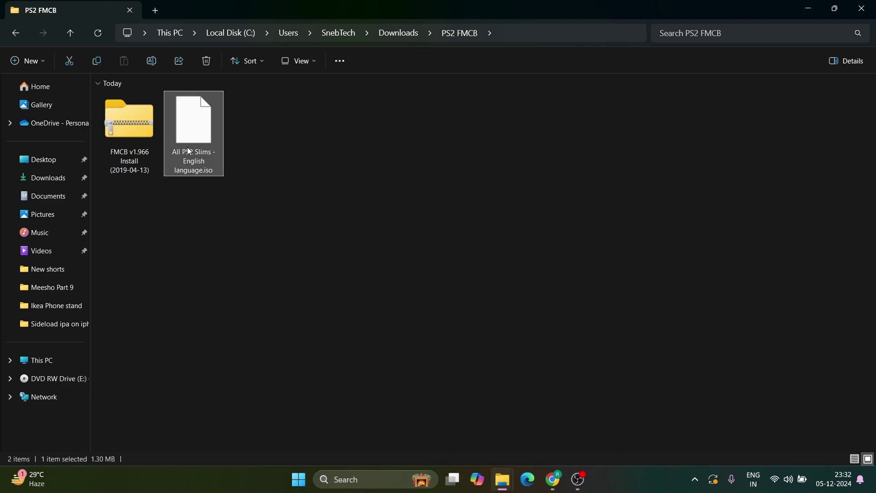
key(Delete)
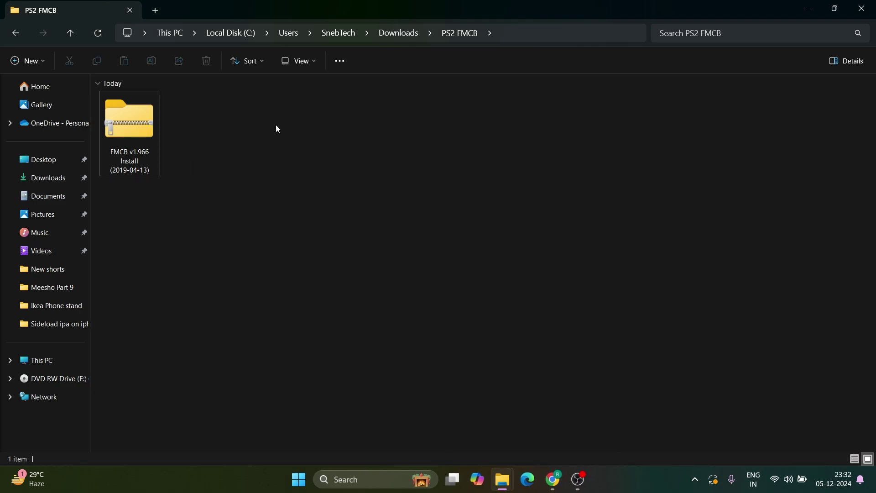
click(148, 128)
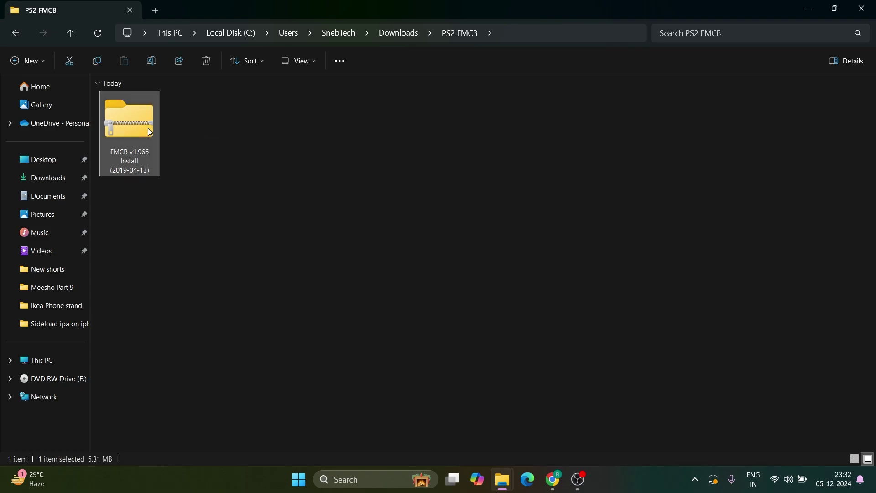
right_click(148, 128)
click(220, 261)
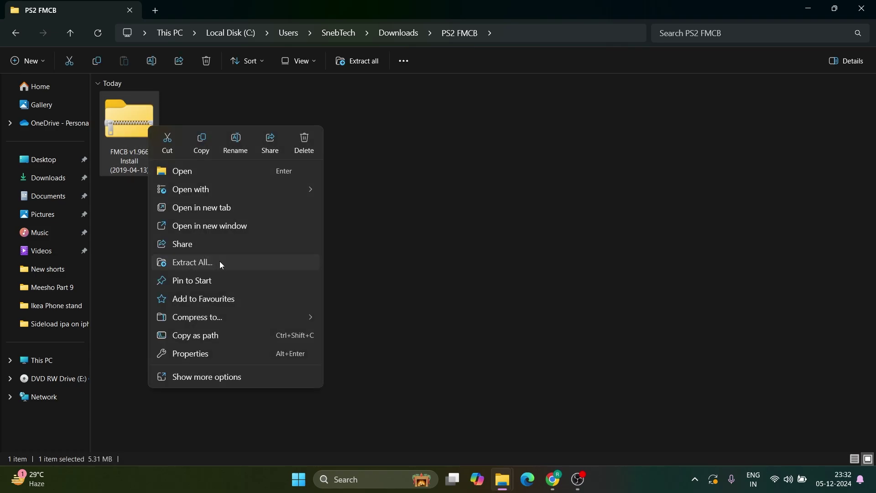
click(529, 355)
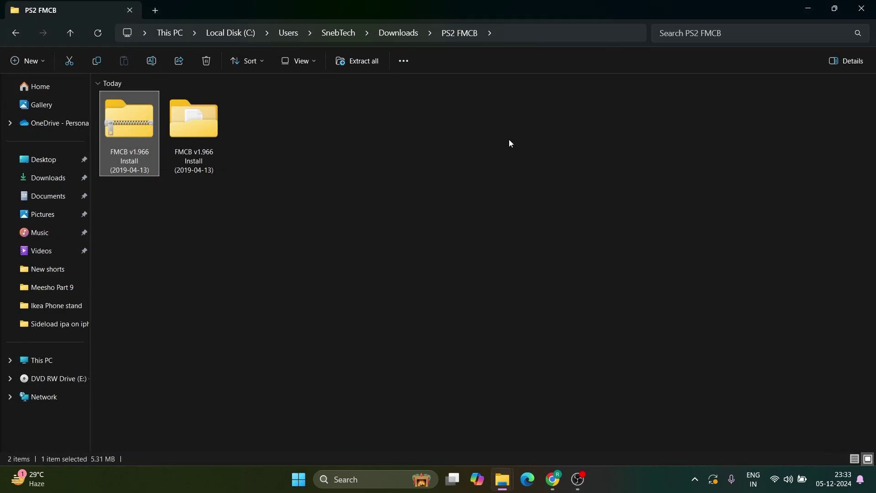
Delete the FMCB zip archive, keeping only the extracted folder
click(196, 138)
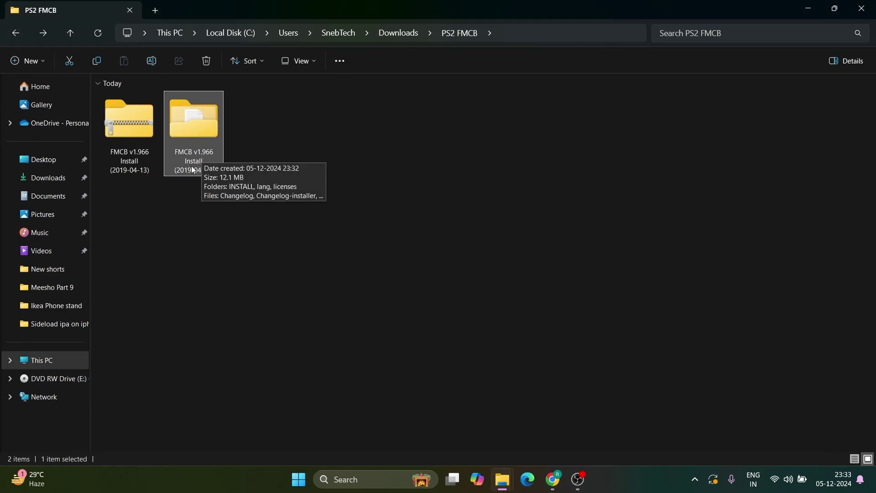
click(136, 120)
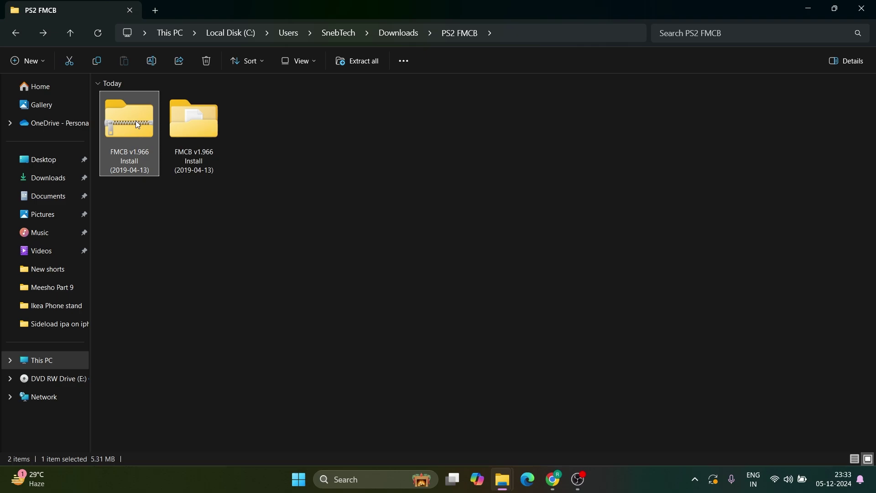
key(Delete)
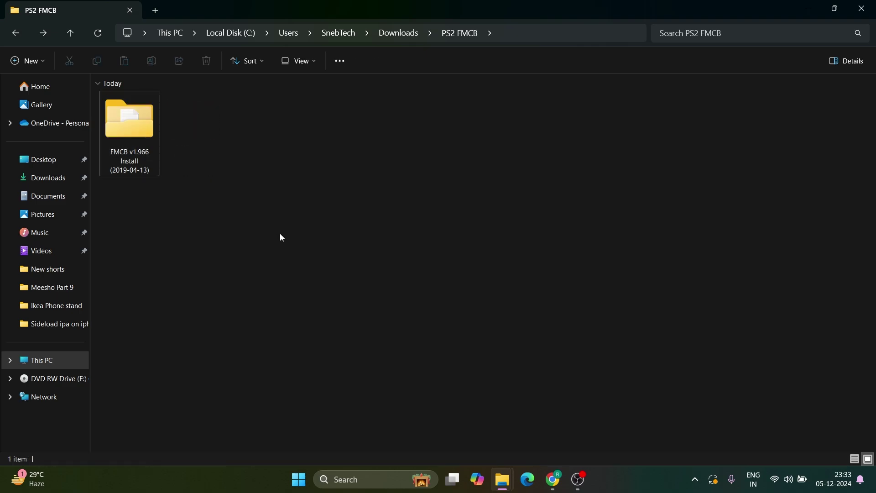
Quick-format the NEW VOLUME (E:) USB drive with the FAT32 file system
click(37, 360)
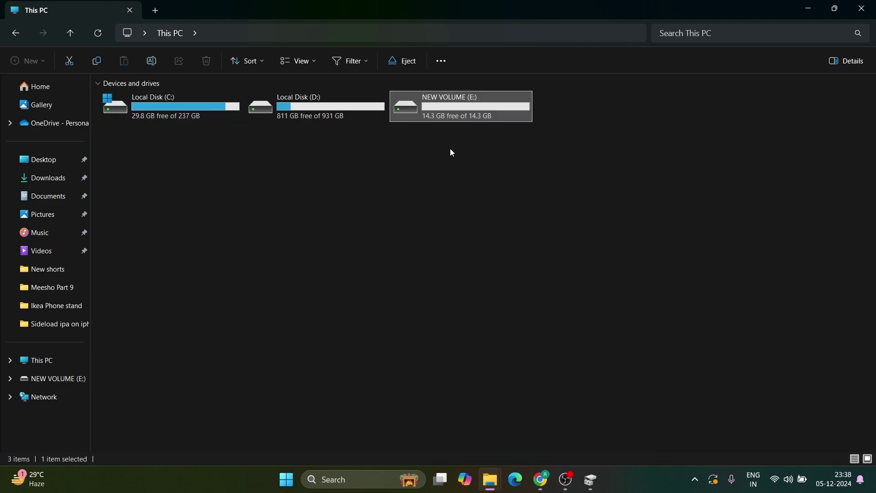
right_click(463, 113)
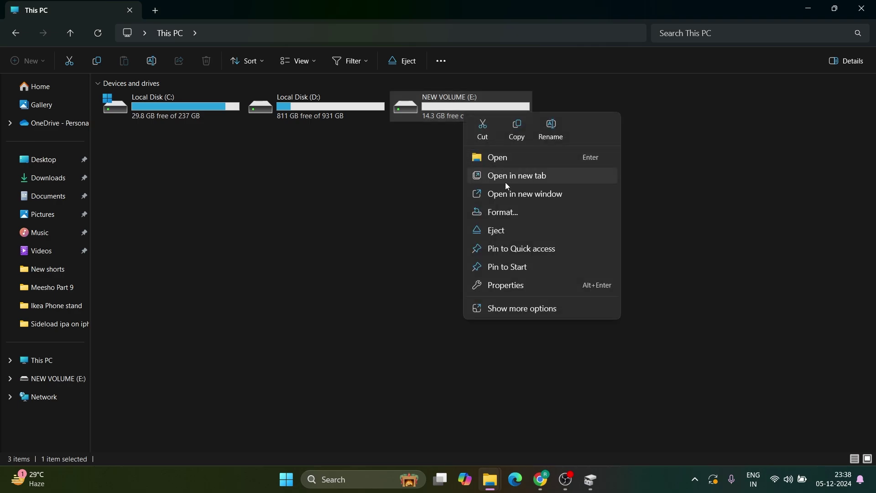
click(509, 210)
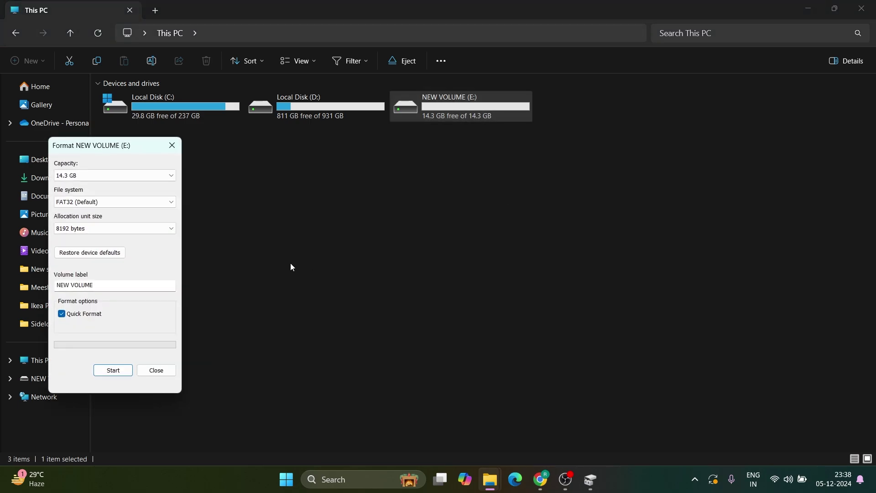
click(138, 201)
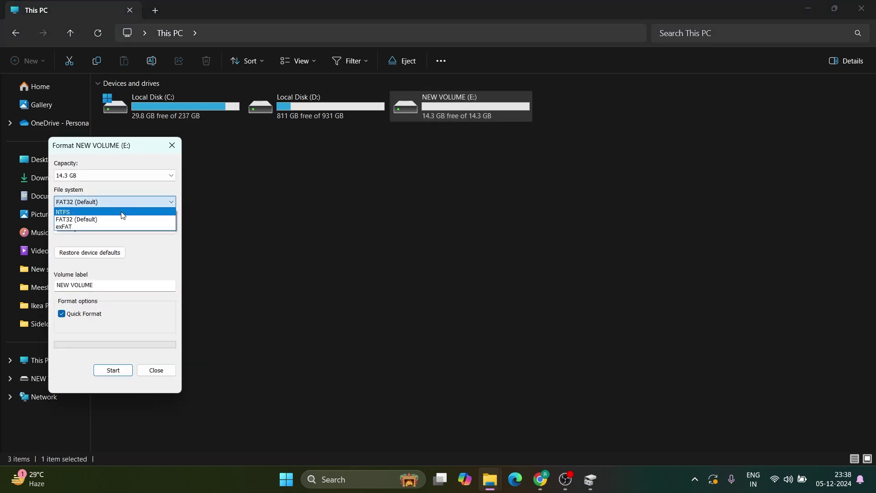
click(106, 220)
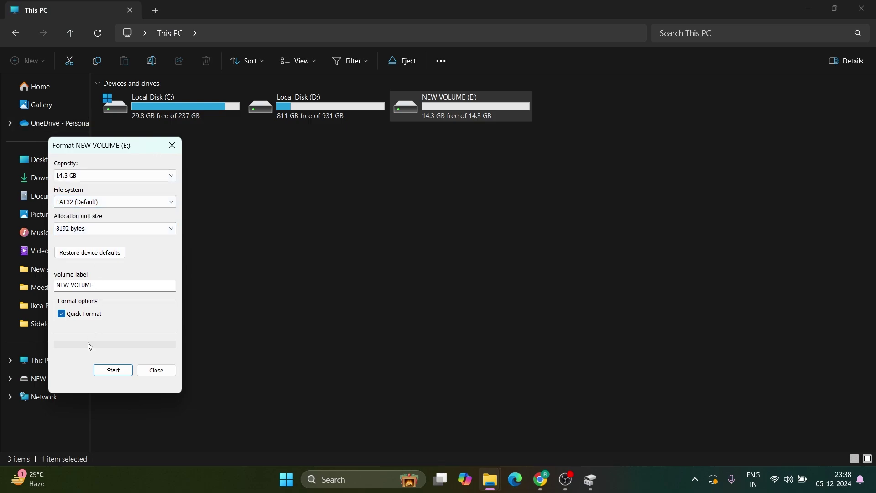
click(109, 370)
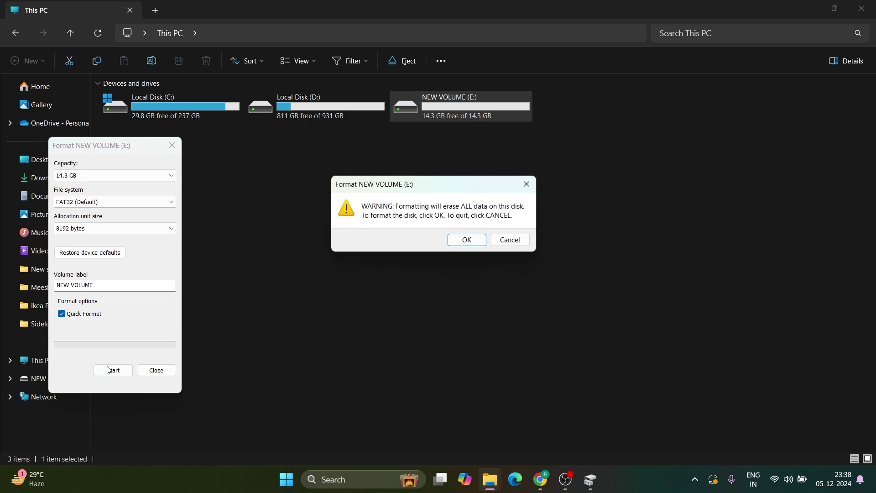
click(460, 239)
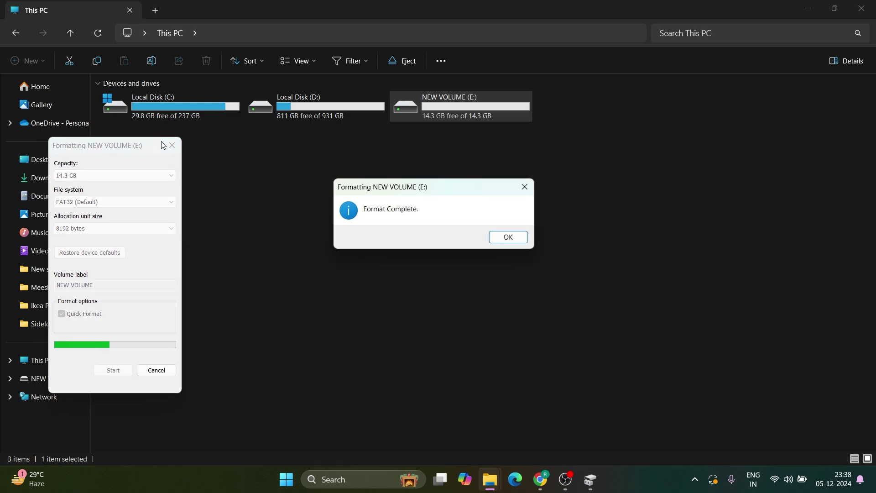
click(498, 237)
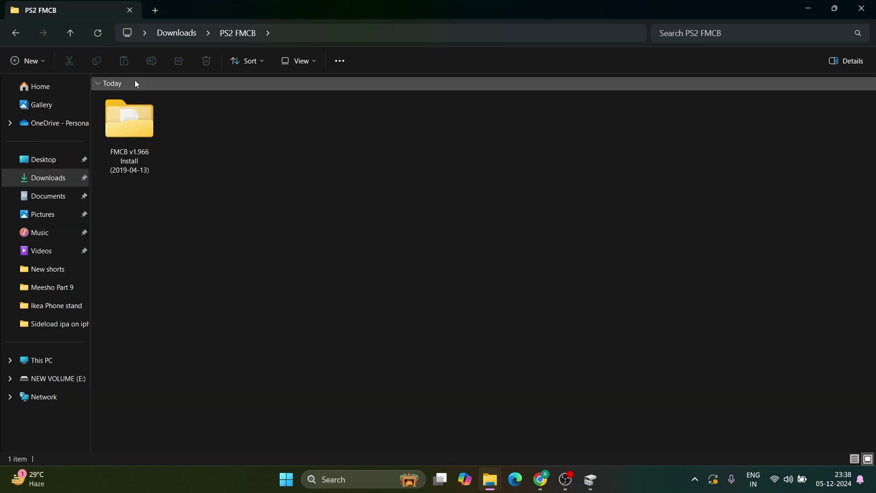
click(133, 160)
Rename the FMCB v1.966 Install folder to 'FMCB'
click(133, 160)
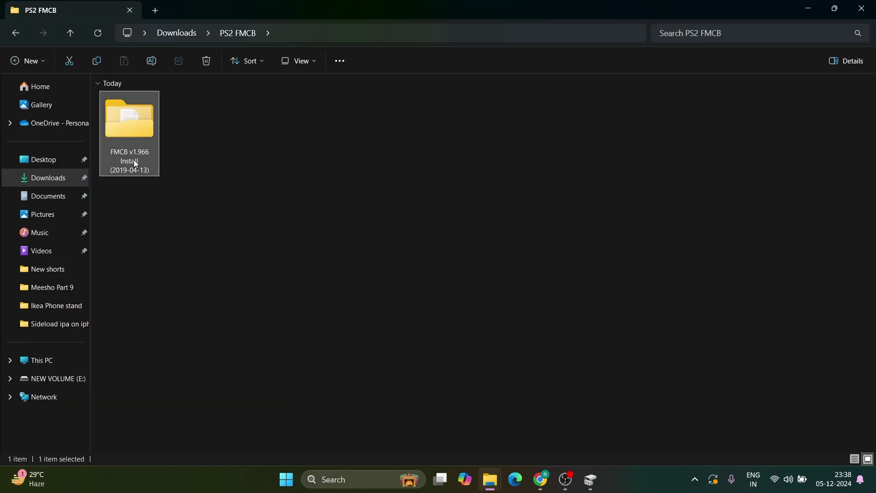
text(FMCB)
key(Return)
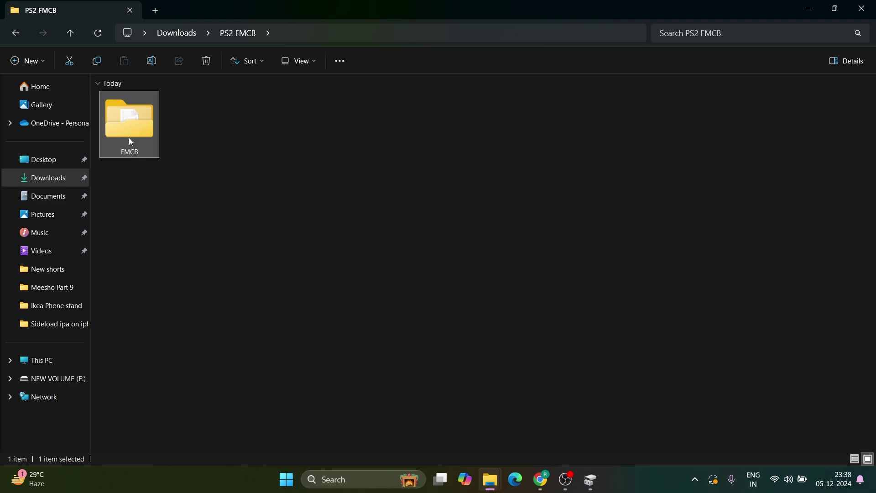
Copy the FMCB folder and paste it onto NEW VOLUME (E:)
right_click(127, 131)
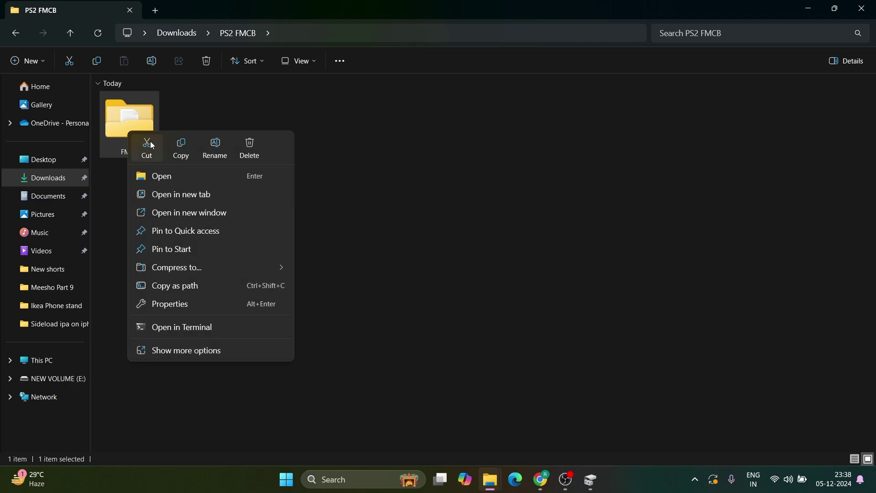
click(180, 149)
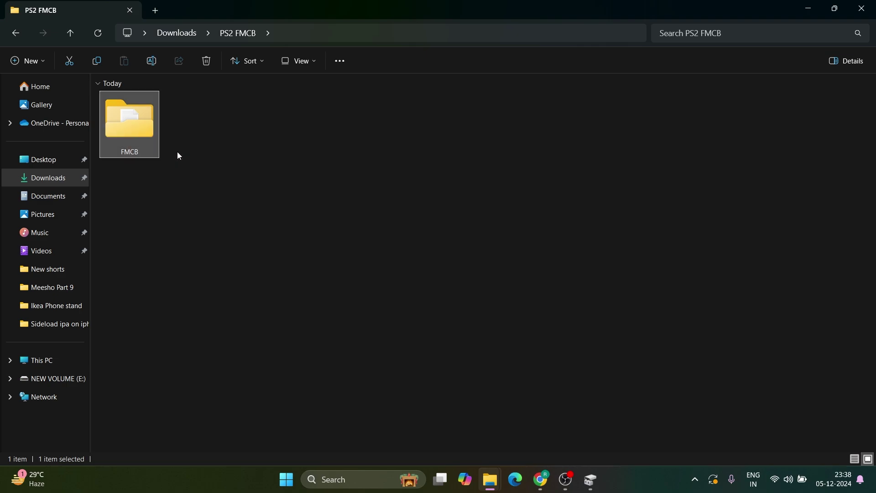
click(55, 361)
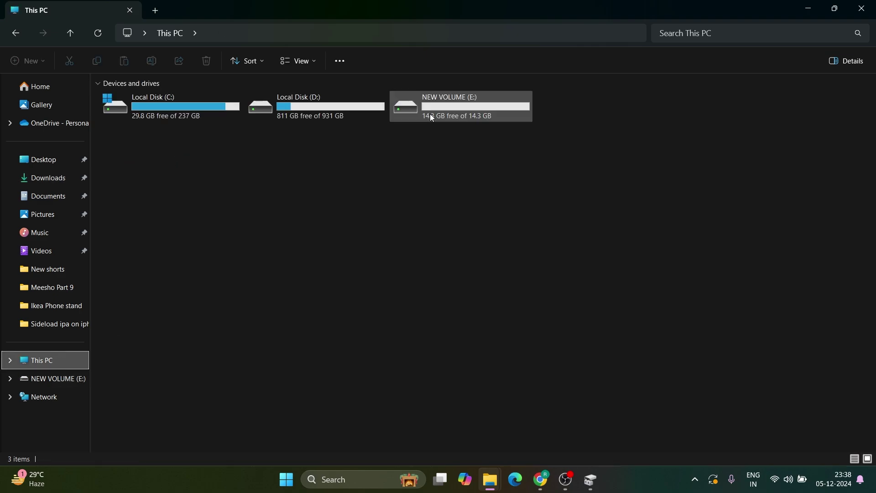
double_click(430, 113)
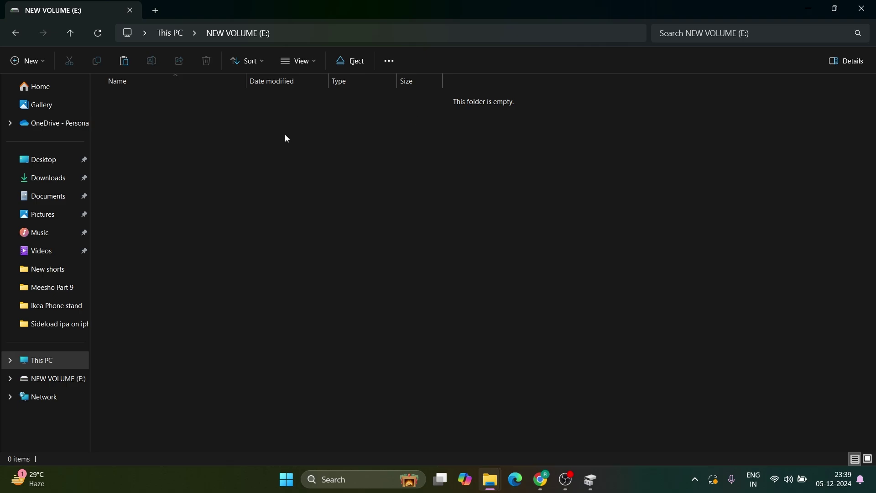
key(ctrl+v)
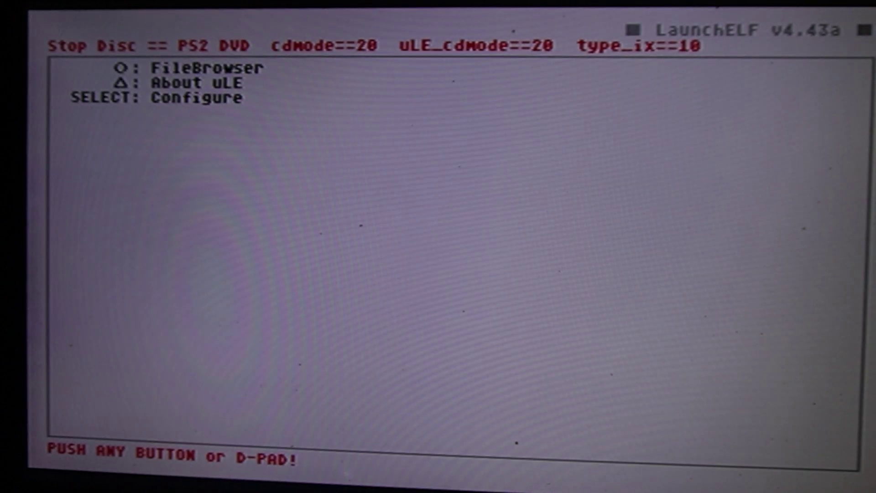
Browse in LaunchELF's FileBrowser to mass:/FMCB/ and highlight FMCBInstaller.elf
key(Return)
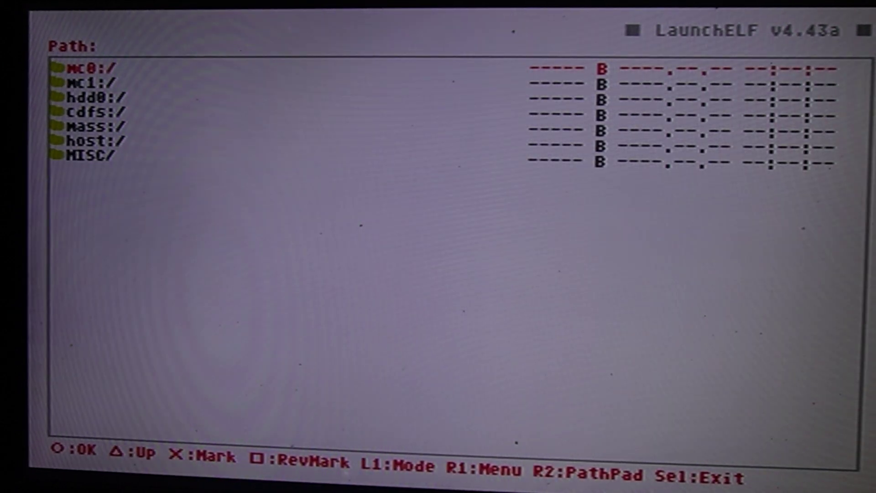
key(Down)
key(Down)
key(Down)
key(Down)
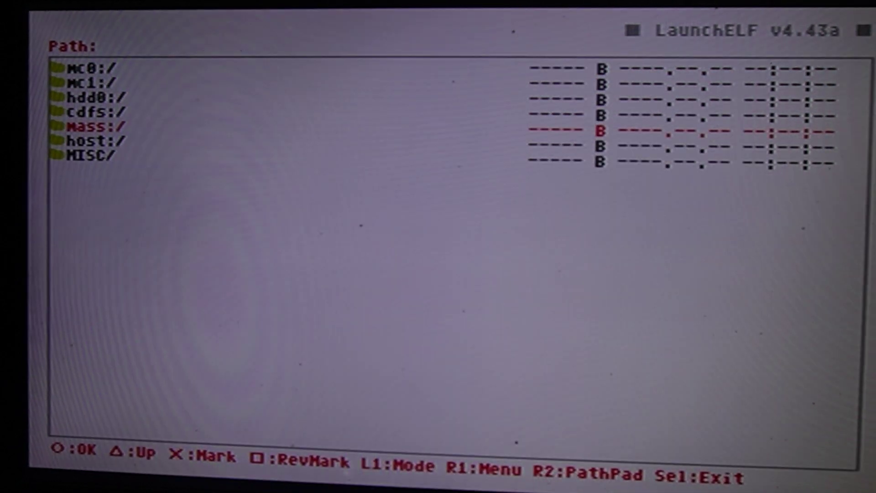
key(Return)
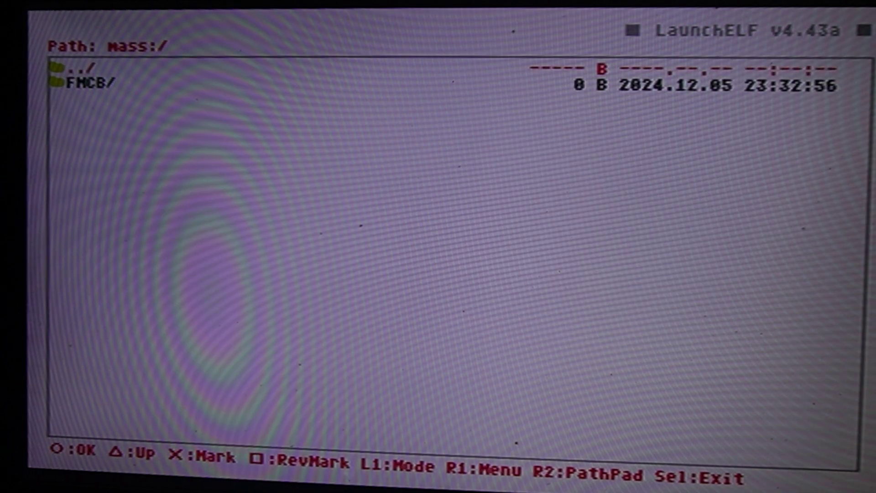
key(Down)
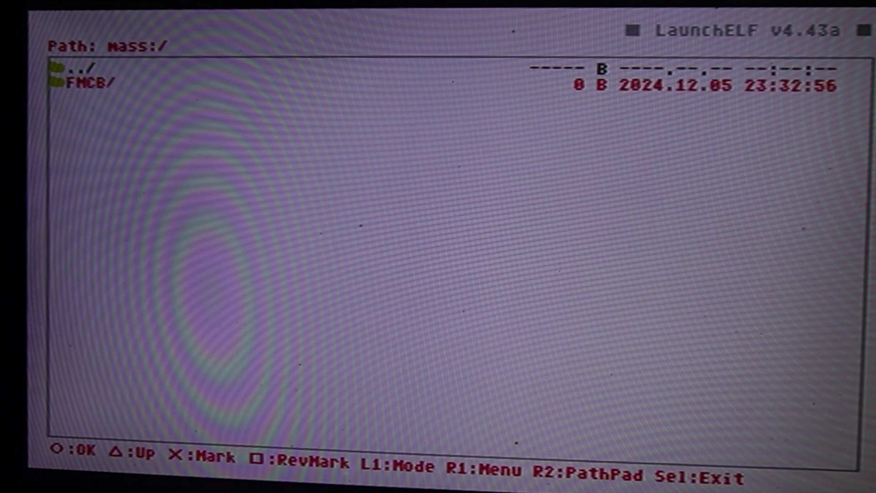
key(Return)
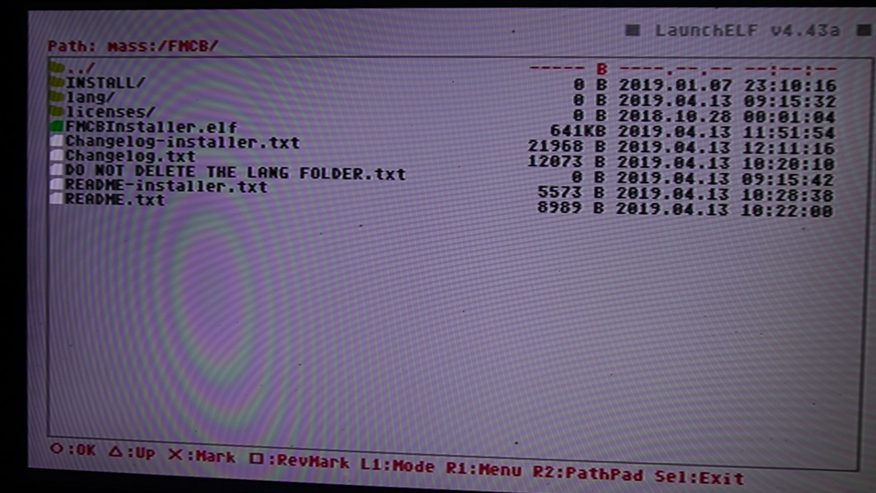
key(Down)
key(Down)
key(Down)
key(Down)
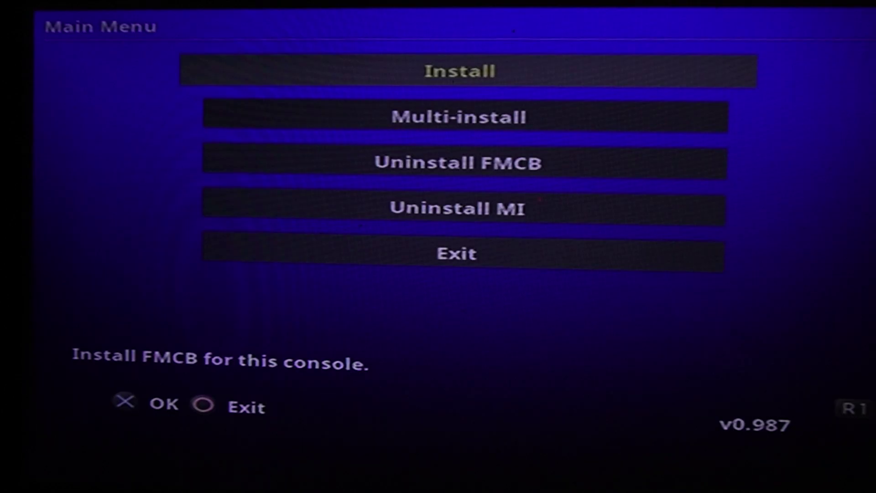
Run Install for this console, acknowledge Installation completed, then choose Exit from the menu
key(Return)
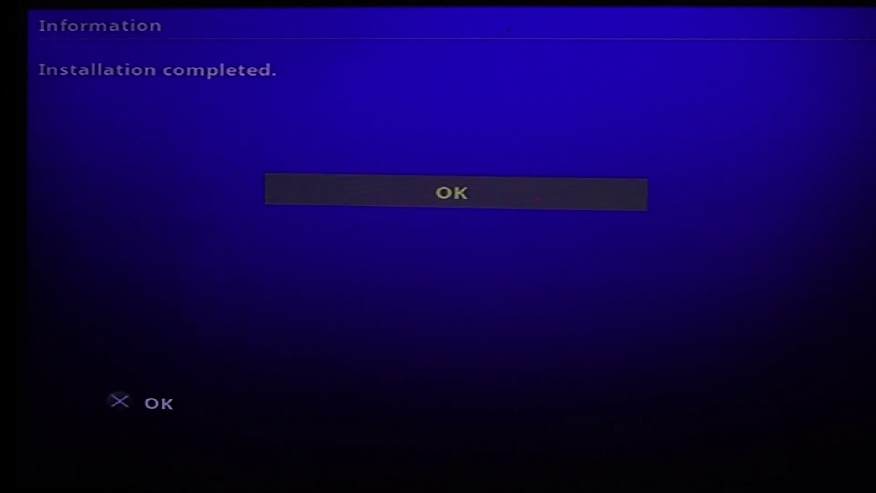
key(Return)
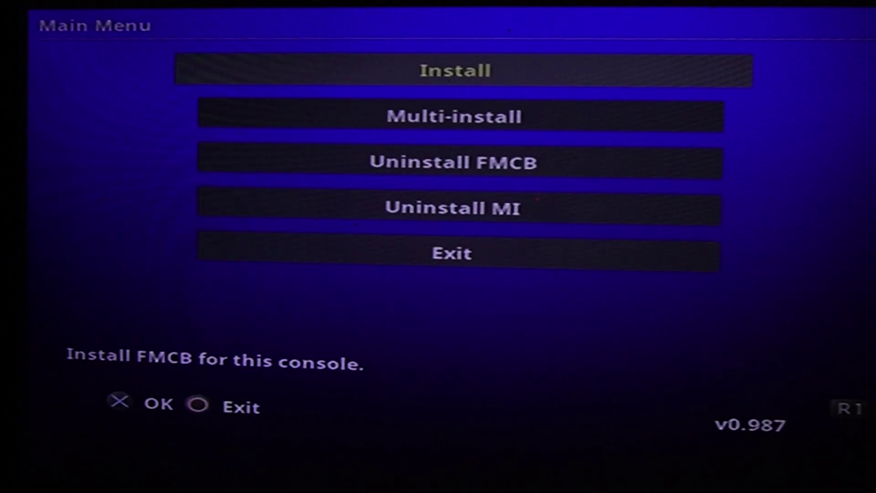
key(Down)
key(Down)
key(Down)
key(Down)
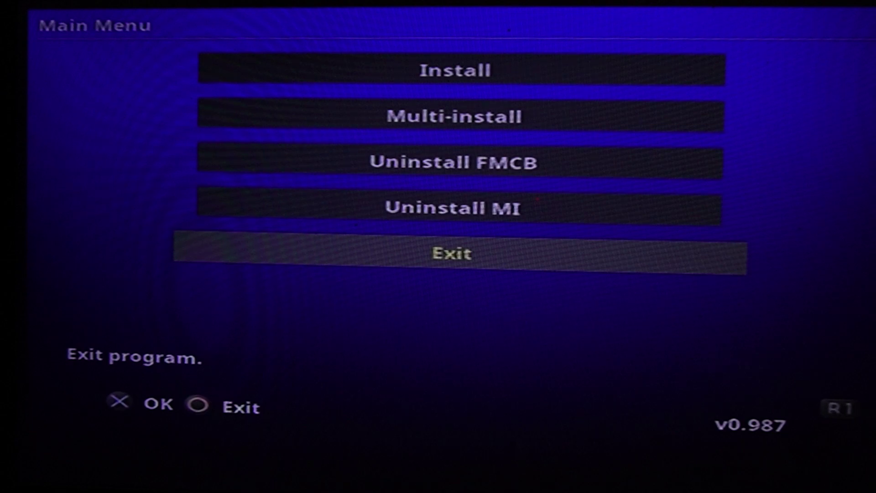
key(Return)
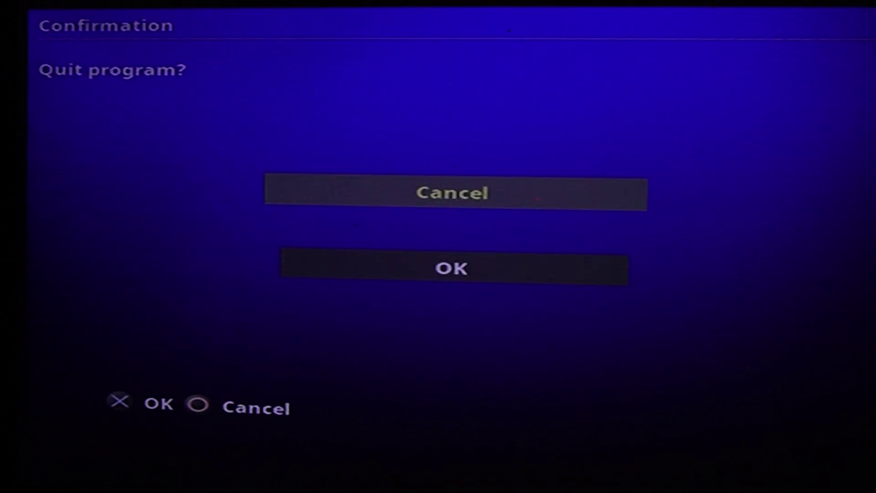